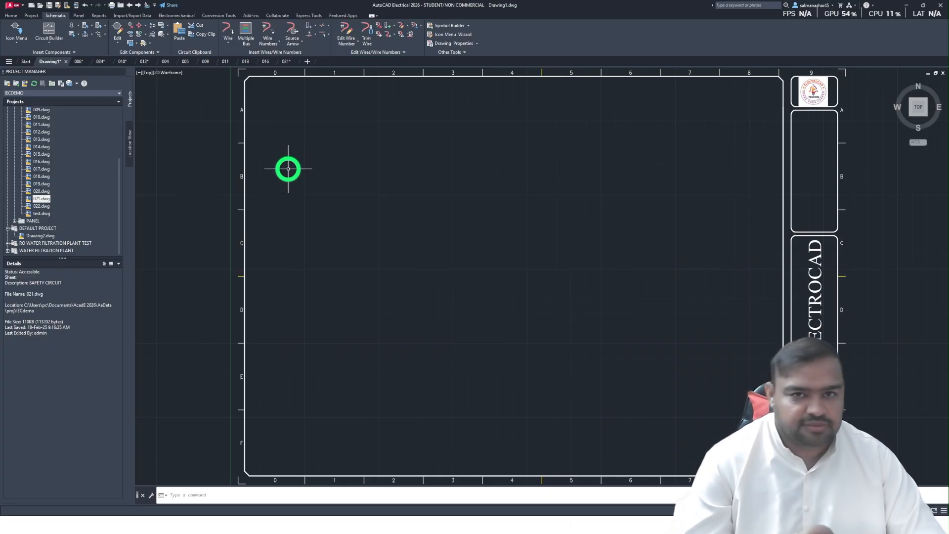
- Insert a Relay Coil from the IEC relays and contacts symbols at column 1, row A of the drawing frame
{"action": "left_click", "coordinate": [23, 49]}
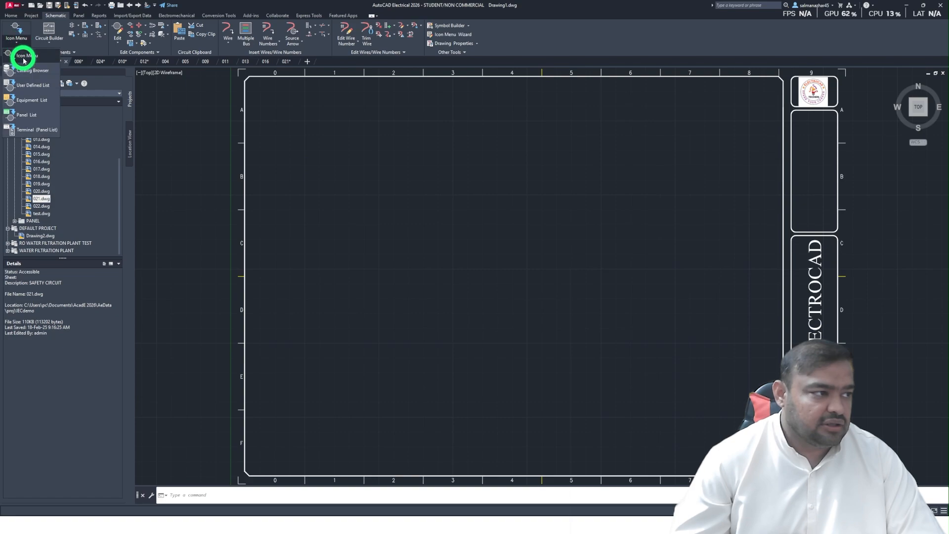
{"action": "left_click", "coordinate": [24, 57]}
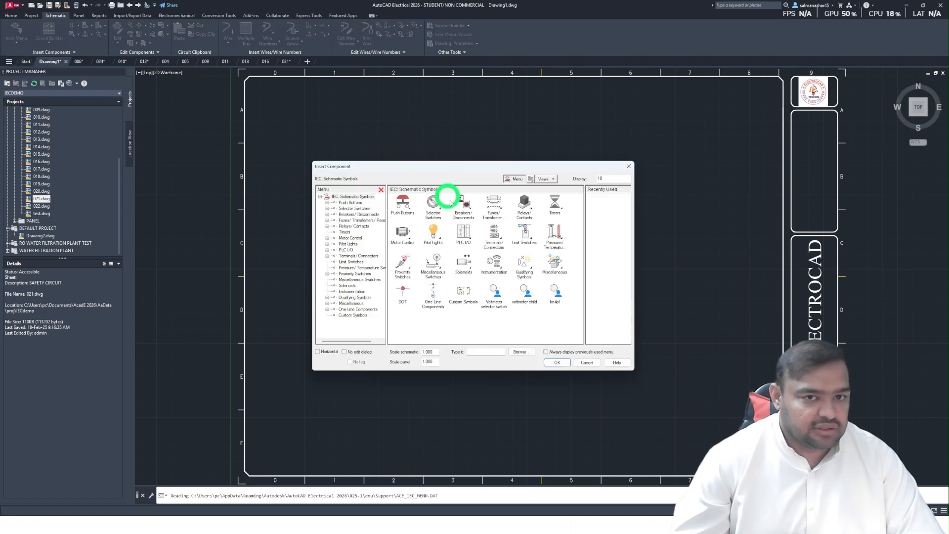
{"action": "left_click", "coordinate": [526, 212]}
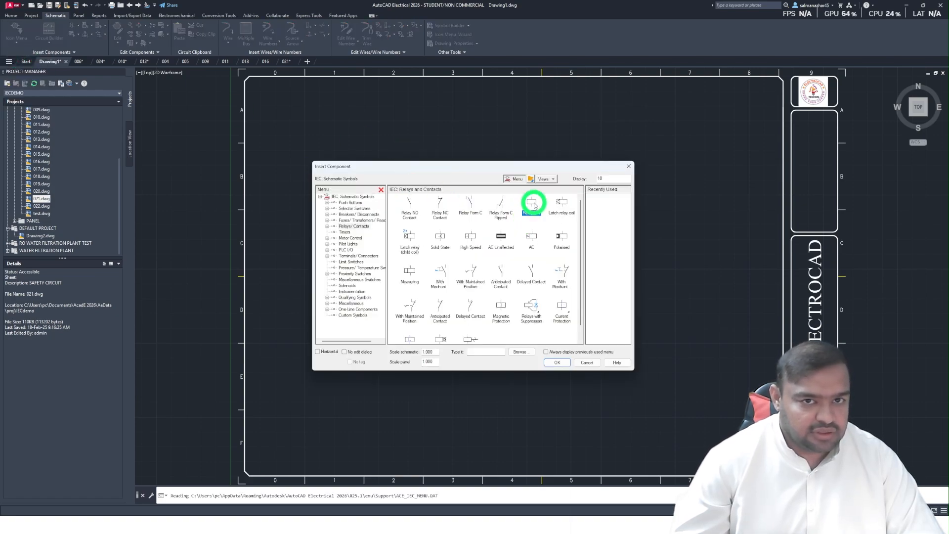
{"action": "left_click", "coordinate": [530, 205]}
{"action": "left_click", "coordinate": [320, 136]}
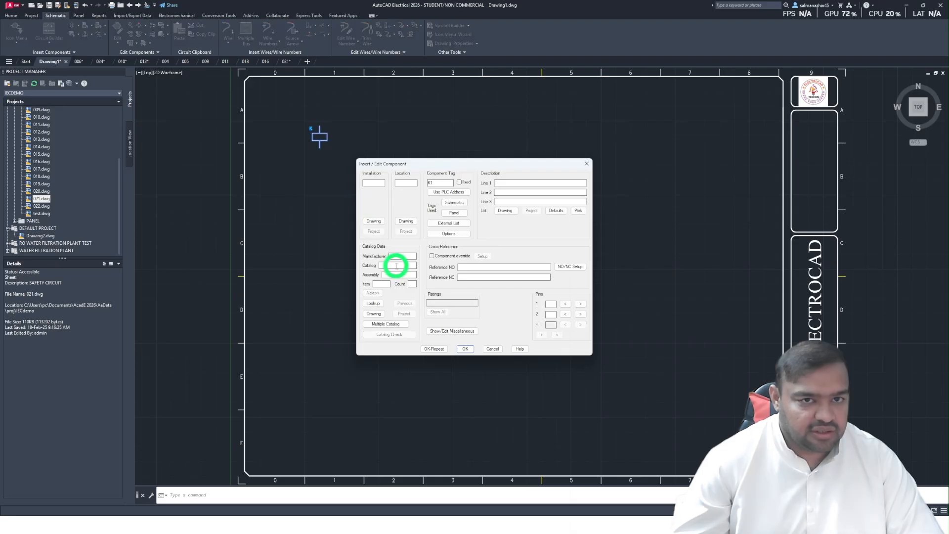
{"action": "left_click", "coordinate": [467, 346]}
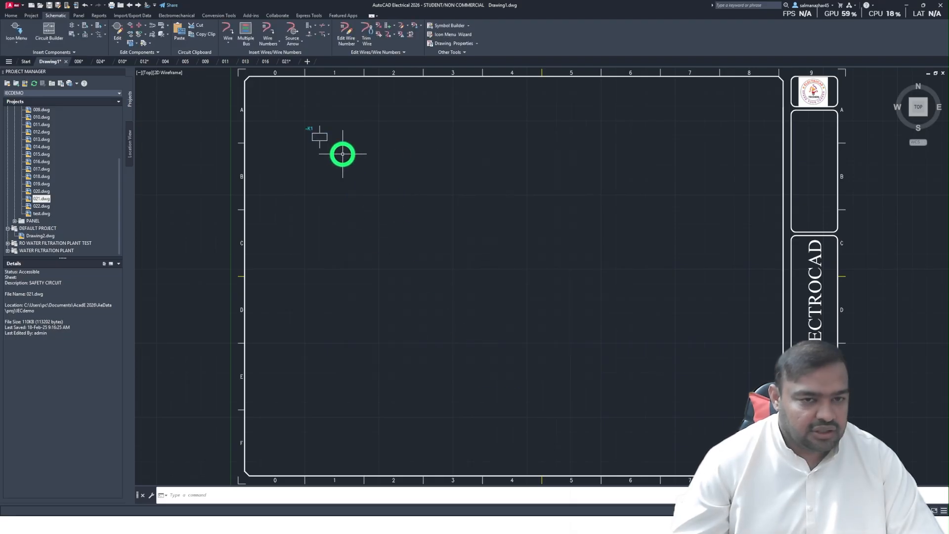
- Insert a Relay NO Contact at column 2, row B, and link it to the relay coil as its parent
{"action": "left_click", "coordinate": [15, 40]}
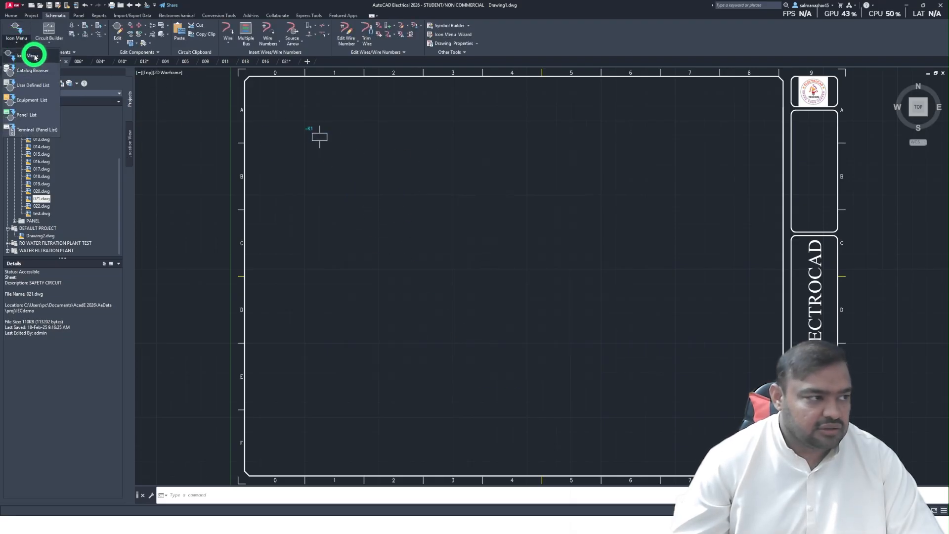
{"action": "left_click", "coordinate": [34, 55]}
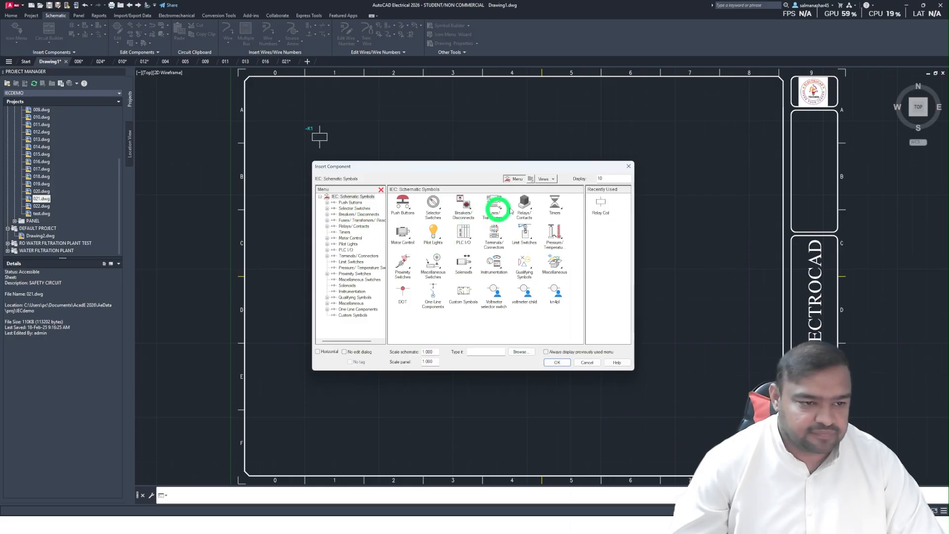
{"action": "left_click", "coordinate": [524, 214]}
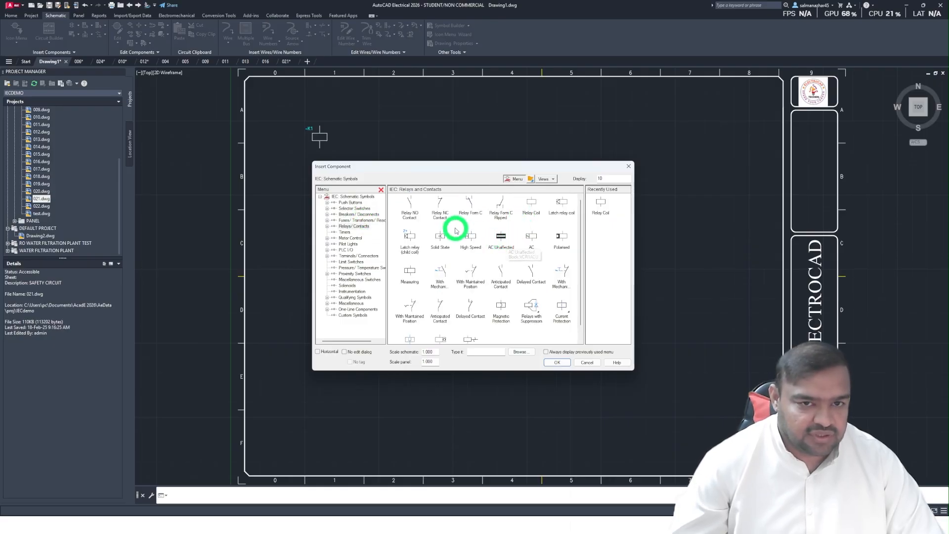
{"action": "left_click", "coordinate": [410, 207]}
{"action": "left_click", "coordinate": [400, 151]}
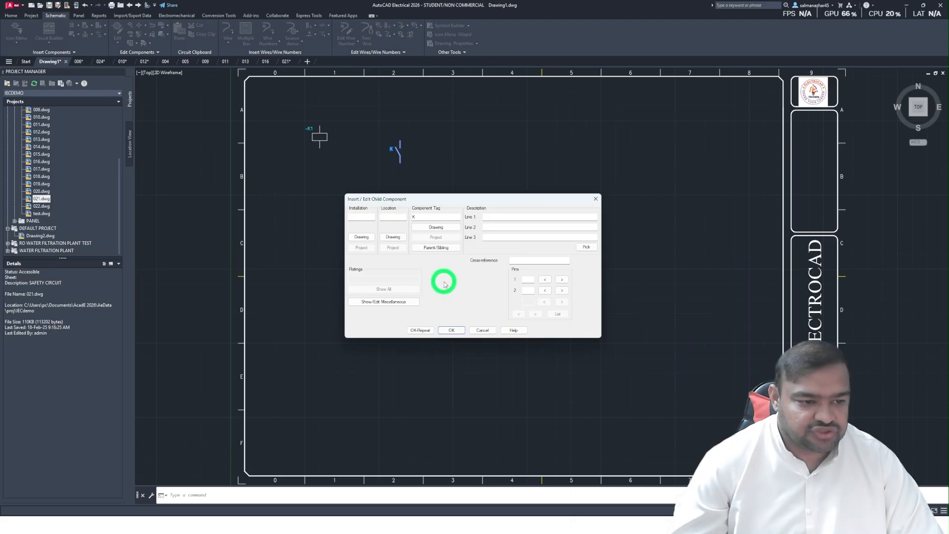
{"action": "left_click", "coordinate": [445, 246]}
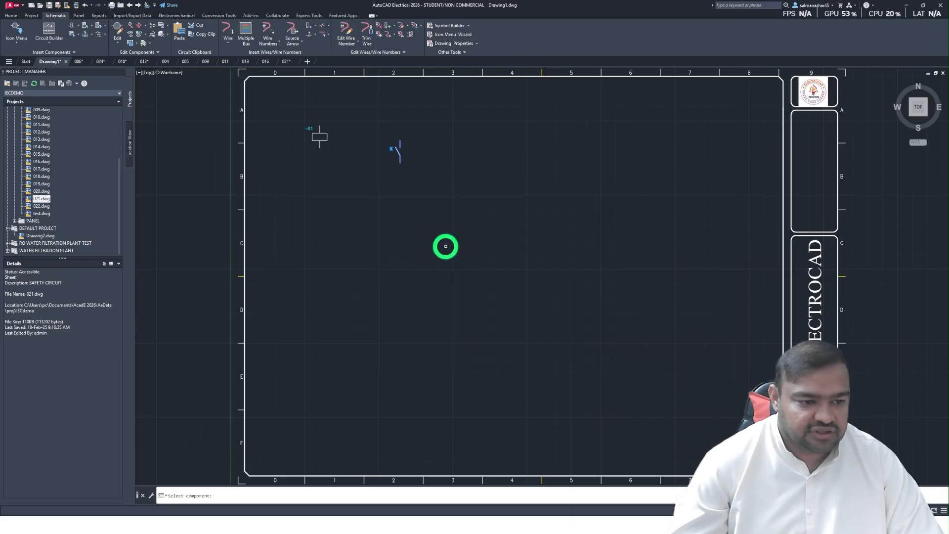
{"action": "left_click", "coordinate": [319, 132]}
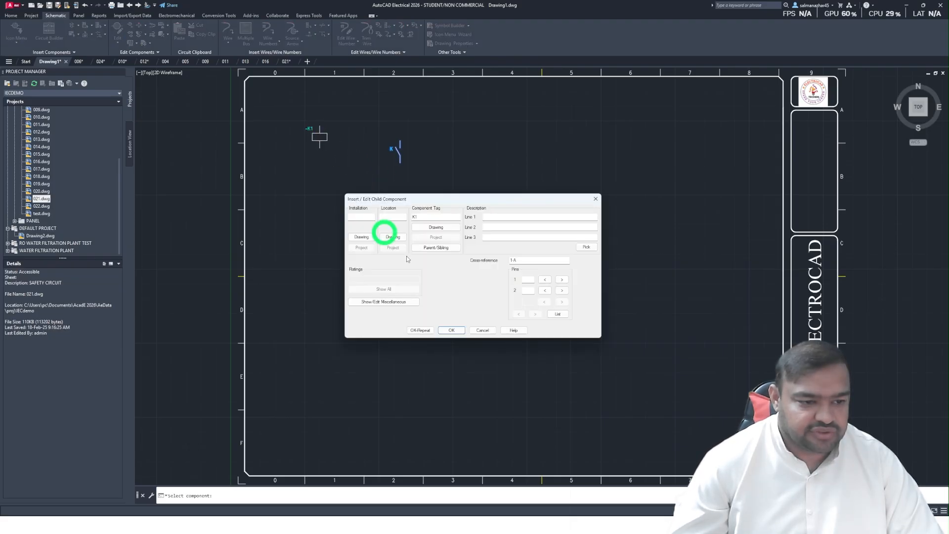
{"action": "left_click", "coordinate": [459, 331]}
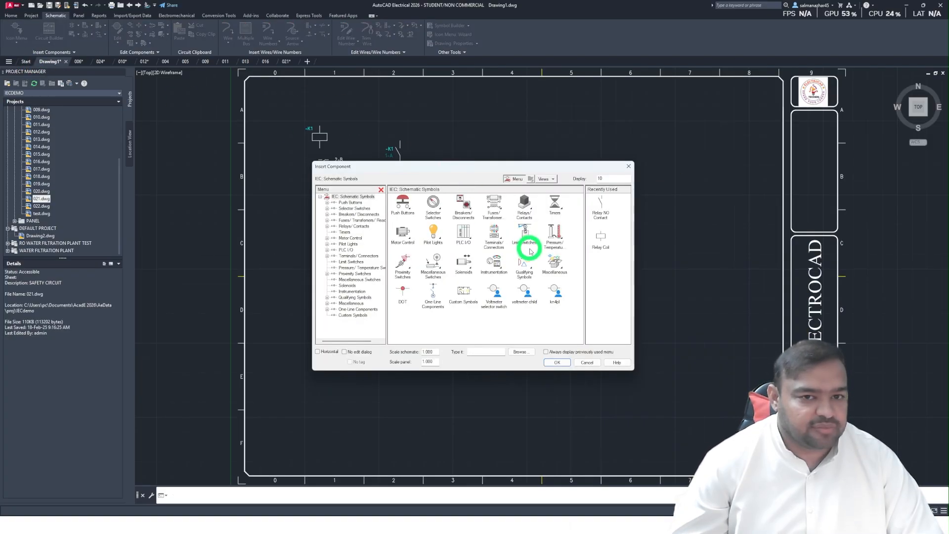
- Insert an ON Delay Coil from the timer symbols, below and to the right of the relay contact
{"action": "left_click", "coordinate": [560, 205]}
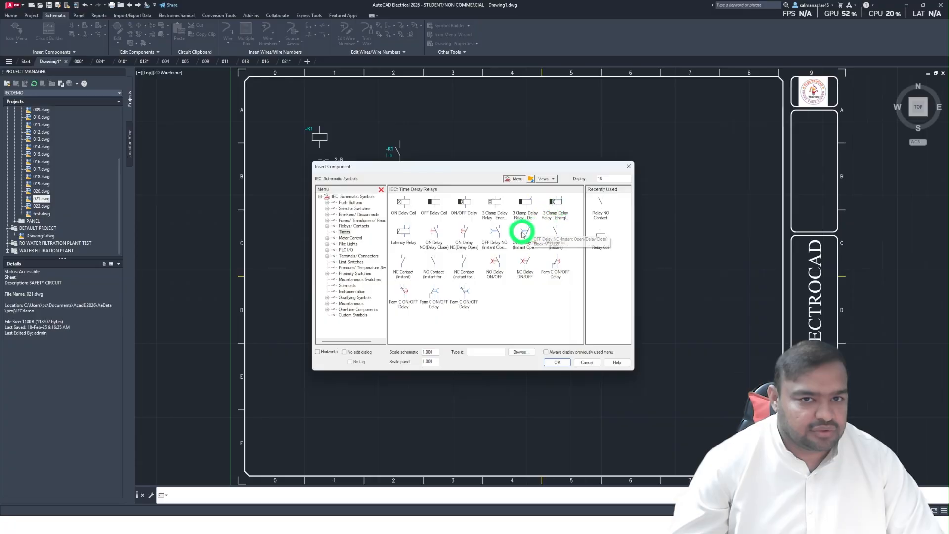
{"action": "left_click", "coordinate": [404, 203]}
{"action": "left_click", "coordinate": [438, 212]}
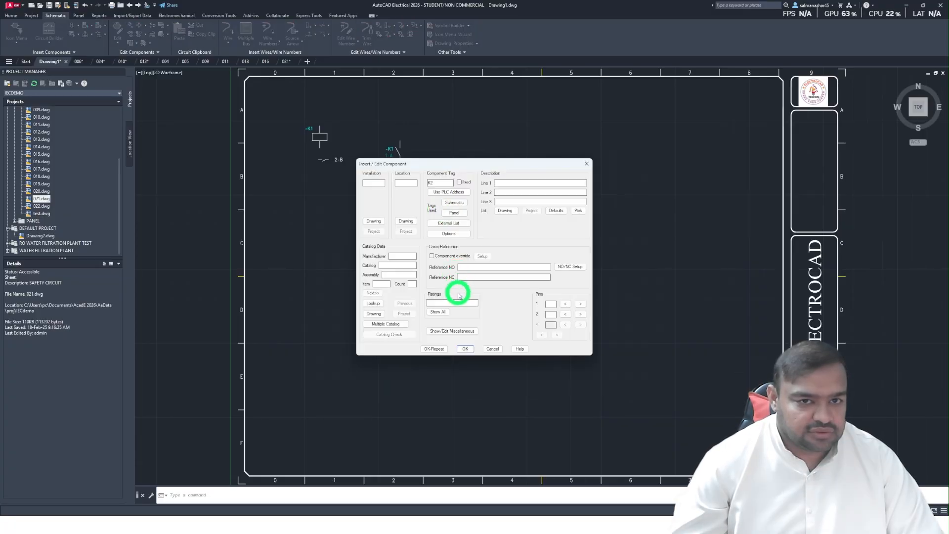
{"action": "left_click", "coordinate": [465, 349]}
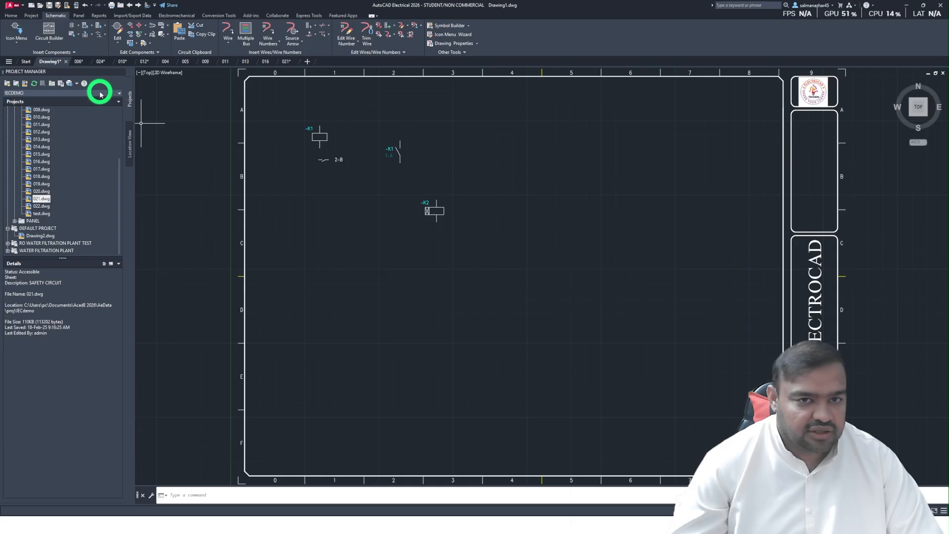
- Insert a normally open timer contact to the right of the ON delay coil and link it to that coil as its parent
{"action": "left_click", "coordinate": [16, 44]}
{"action": "left_click", "coordinate": [33, 53]}
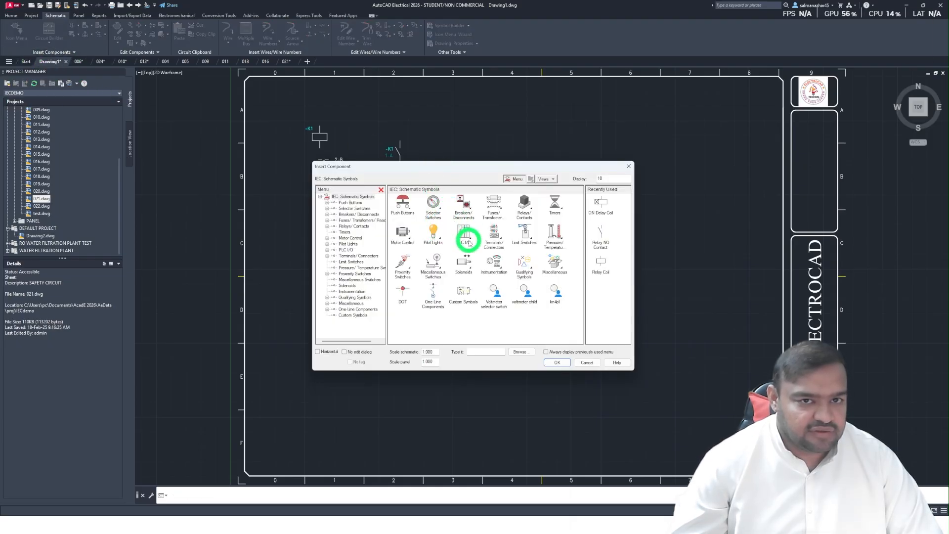
{"action": "left_click", "coordinate": [561, 213]}
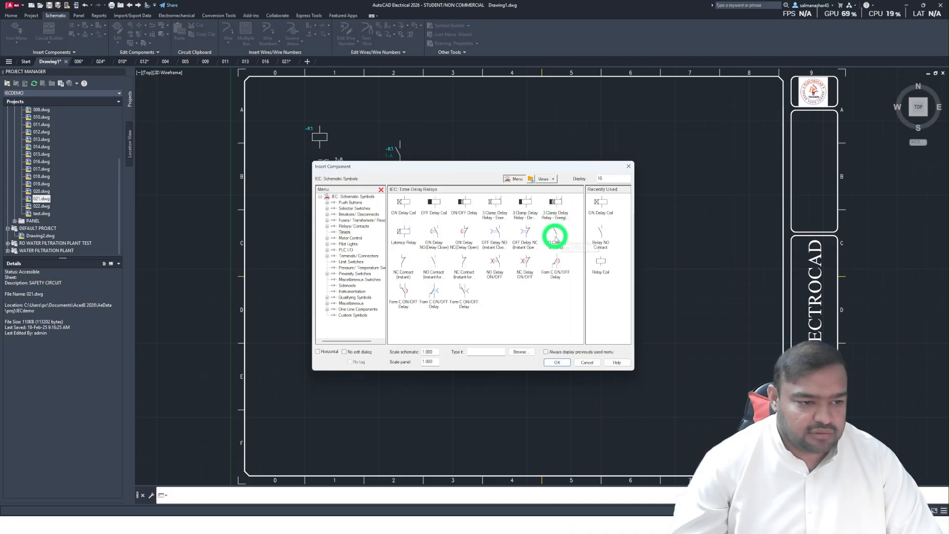
{"action": "left_click", "coordinate": [557, 234]}
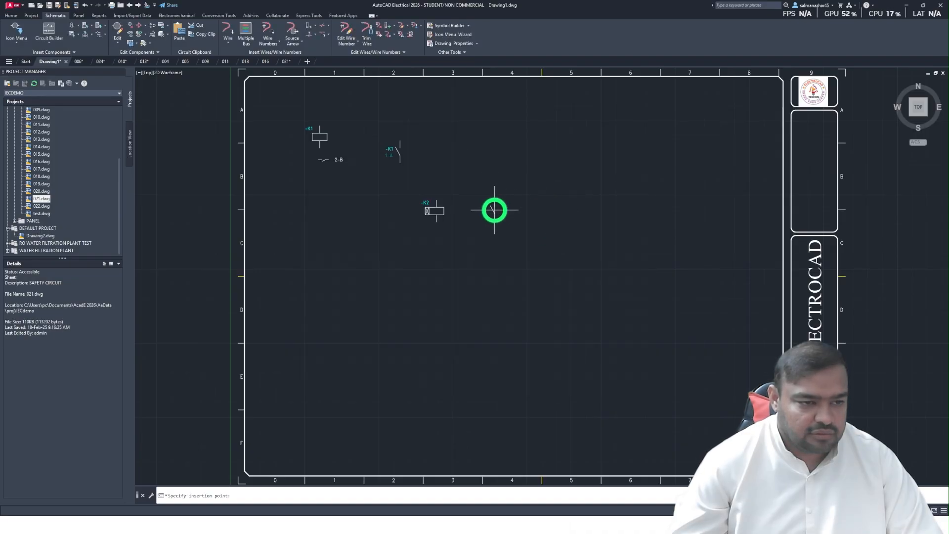
{"action": "left_click", "coordinate": [492, 210]}
{"action": "left_click", "coordinate": [444, 248]}
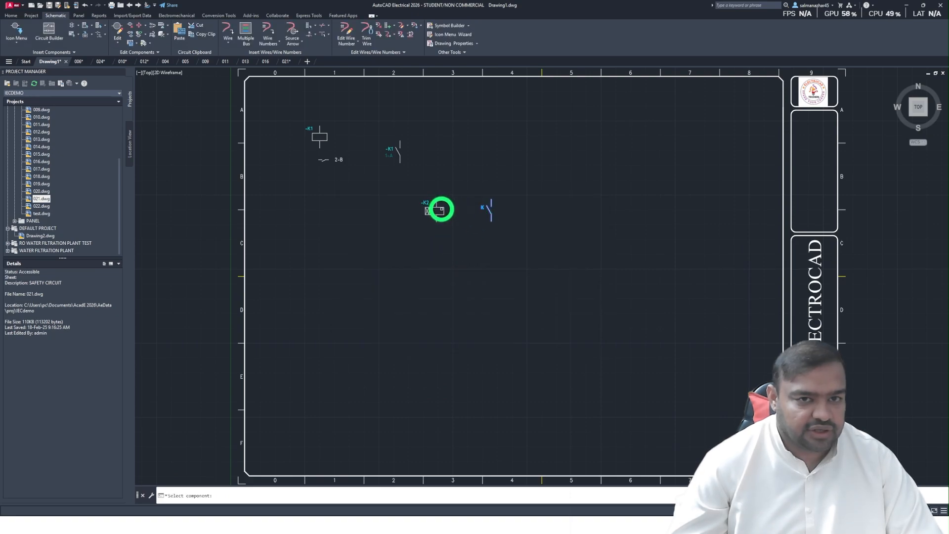
{"action": "left_click", "coordinate": [438, 208]}
{"action": "left_click", "coordinate": [451, 330]}
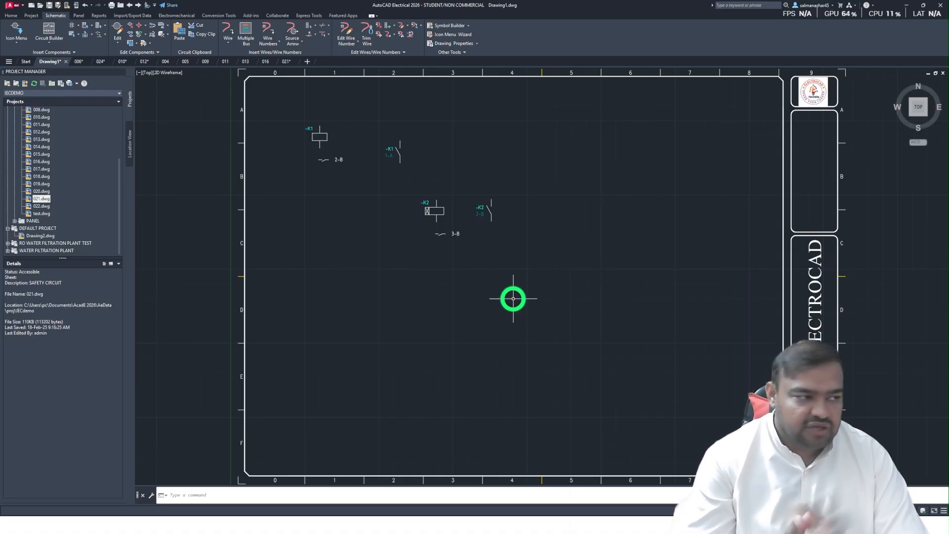
- Examine the IECDEMO project's folder structure, including the PANEL folder and its TERMINAL PLANS subfolder, and collapse the folders
{"action": "scroll", "coordinate": [14, 133], "scroll_direction": "up", "scroll_amount": 4}
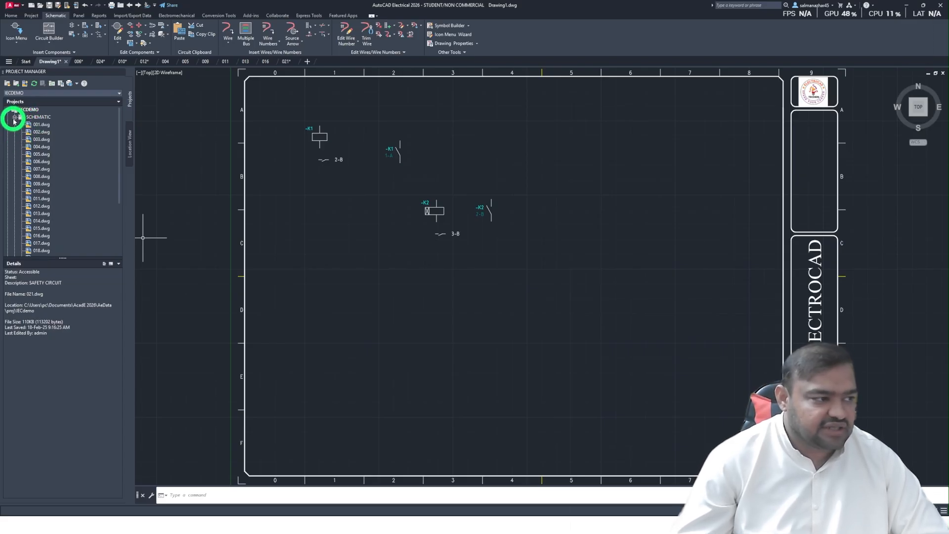
{"action": "left_click", "coordinate": [14, 118]}
{"action": "left_click", "coordinate": [14, 125]}
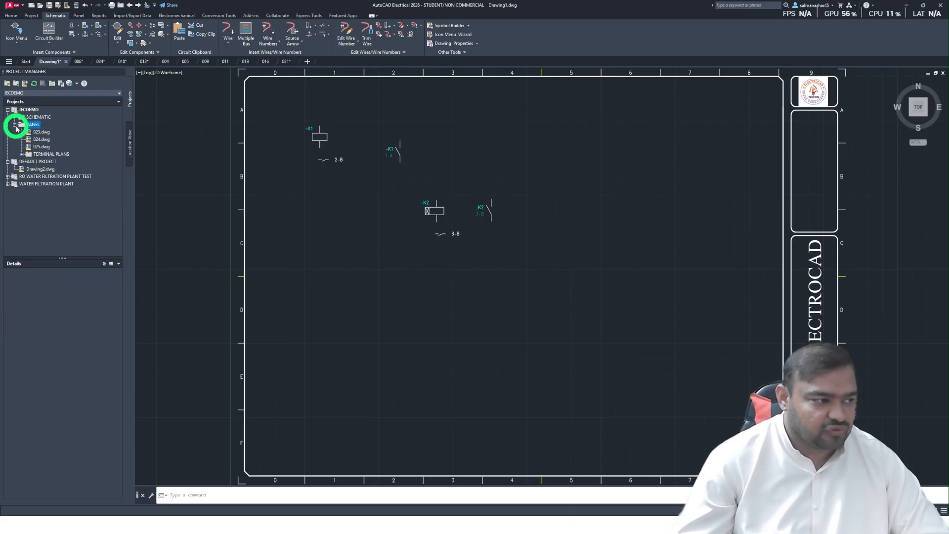
{"action": "left_click", "coordinate": [22, 154]}
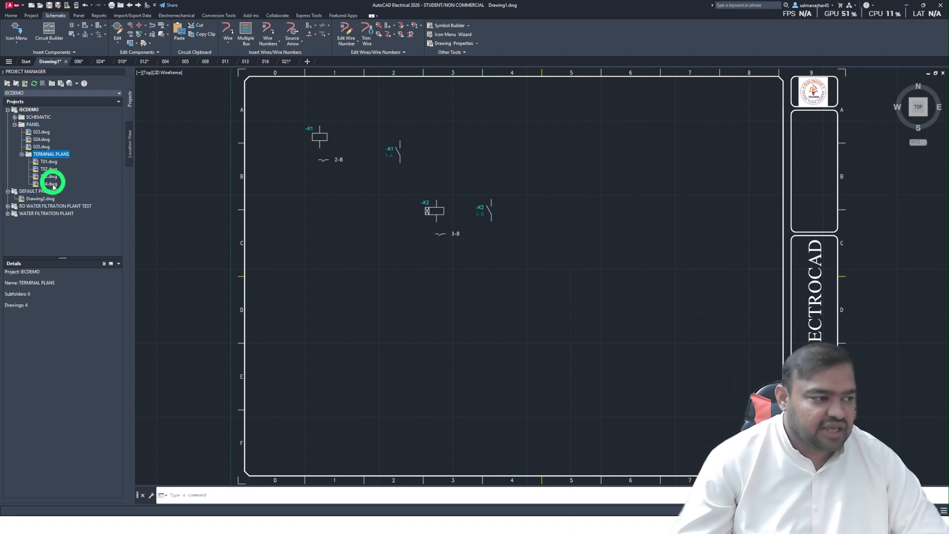
{"action": "double_click", "coordinate": [33, 126]}
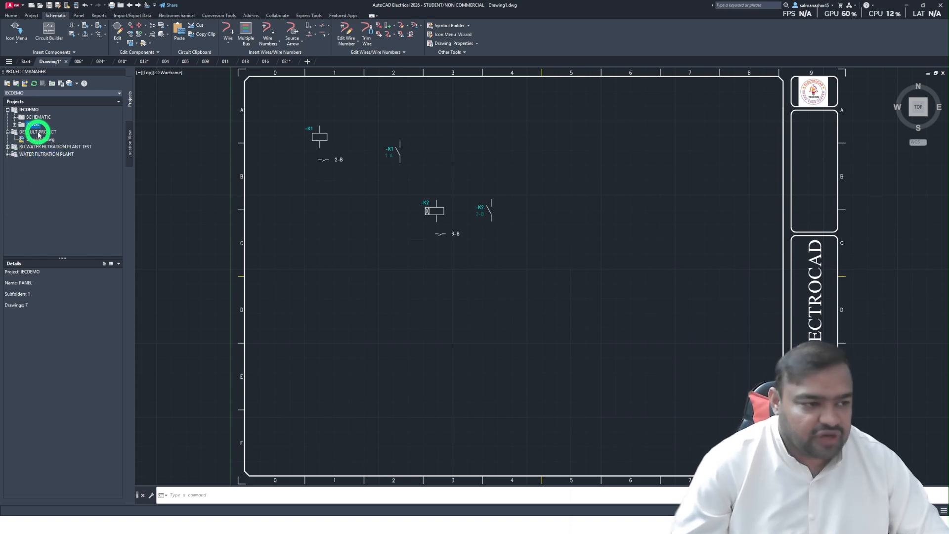